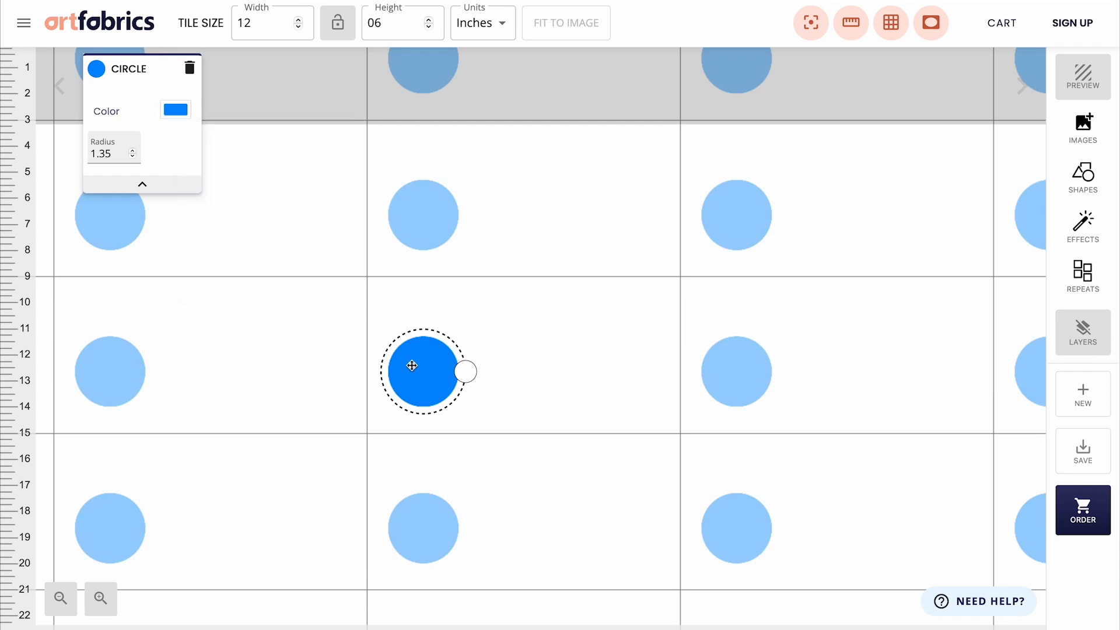
Step: Move the blue circle up within the tile and enlarge it to a radius of about 2.2 inches
left_click_drag(413, 365, 411, 329)
left_click_drag(464, 336, 450, 362)
Step: Add a polygon shape to the tile and change its color to magenta
left_click(1095, 183)
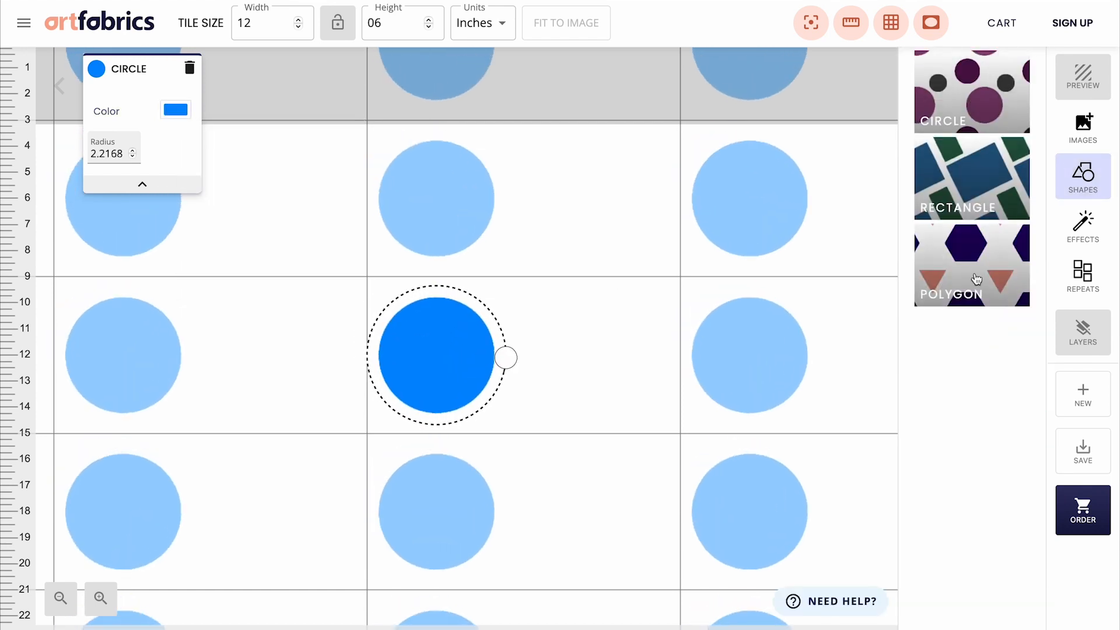
left_click(971, 260)
left_click(300, 109)
left_click_drag(445, 247, 424, 246)
left_click_drag(461, 141, 486, 107)
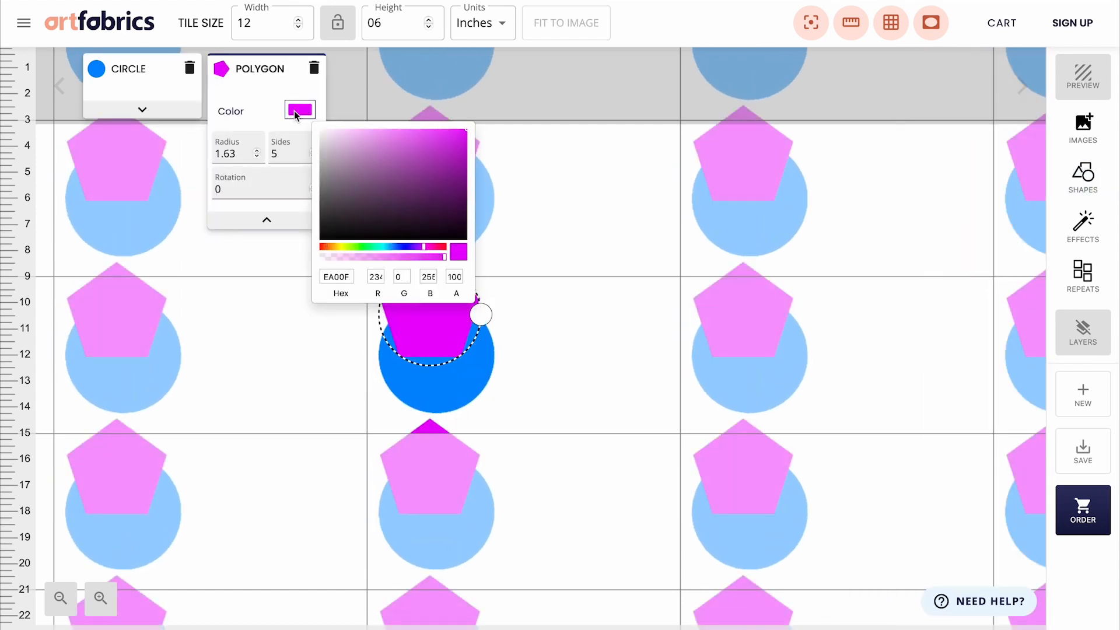
Step: Give the magenta polygon 8 sides and place it overlapping the blue circle's upper-right edge
left_click(282, 150)
left_click(314, 150)
left_click(314, 150)
left_click(313, 150)
left_click_drag(445, 319, 535, 326)
Step: Add a green rectangle and position it within the tile to the right of the octagon
left_click(1083, 178)
left_click(980, 185)
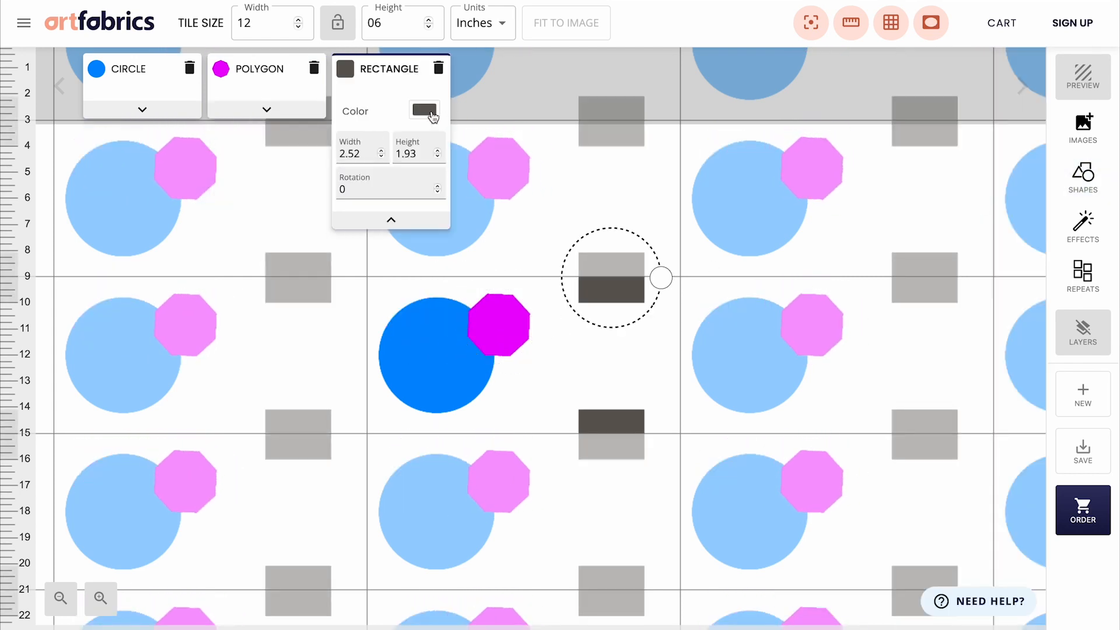
left_click(430, 113)
left_click(491, 246)
left_click(561, 154)
left_click_drag(627, 298, 583, 362)
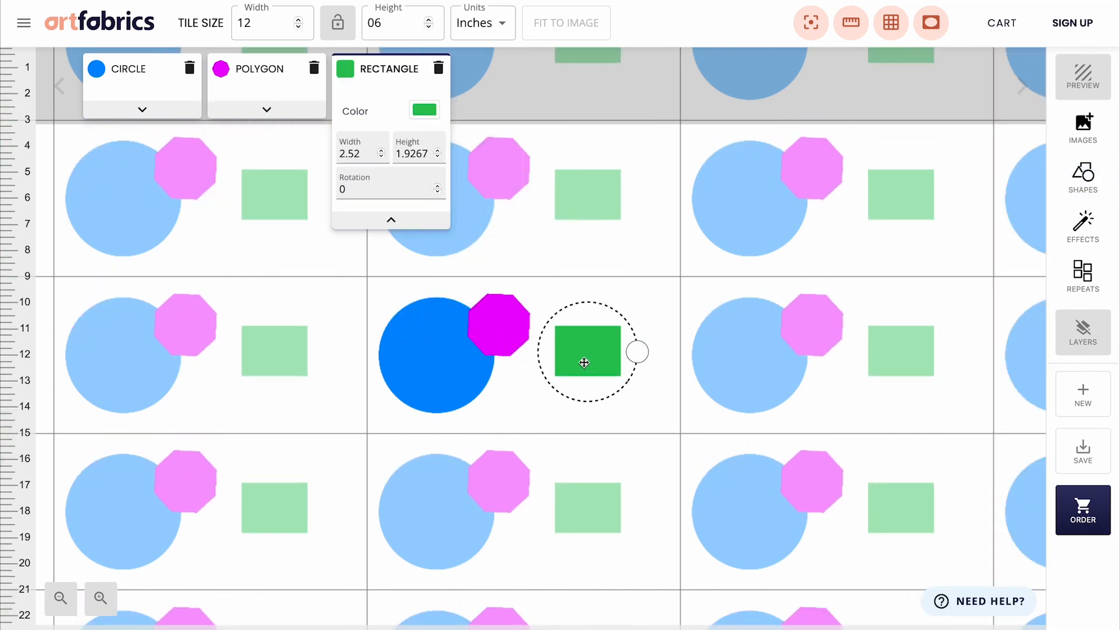
Step: Set the green rectangle's width to 4 inches and move it below and right of the octagon
left_click(382, 152)
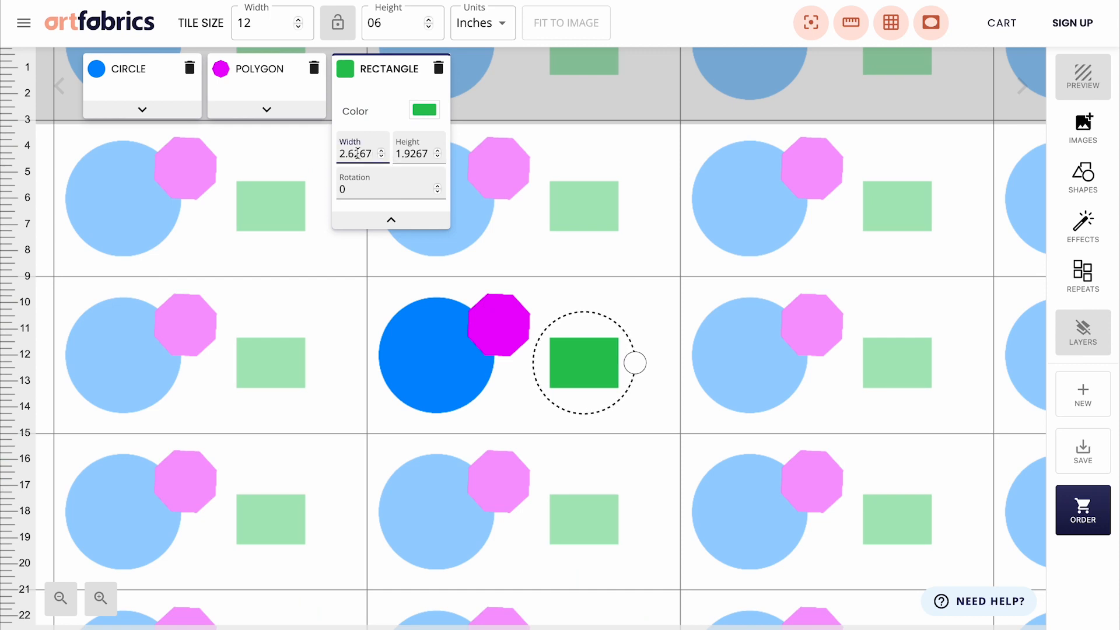
key("BackSpace")
key("BackSpace")
key("BackSpace")
key("BackSpace")
key("BackSpace")
key("BackSpace")
type("4")
left_click_drag(576, 343, 560, 388)
Step: Add a Half-drop repeat to the shape design
left_click(1084, 280)
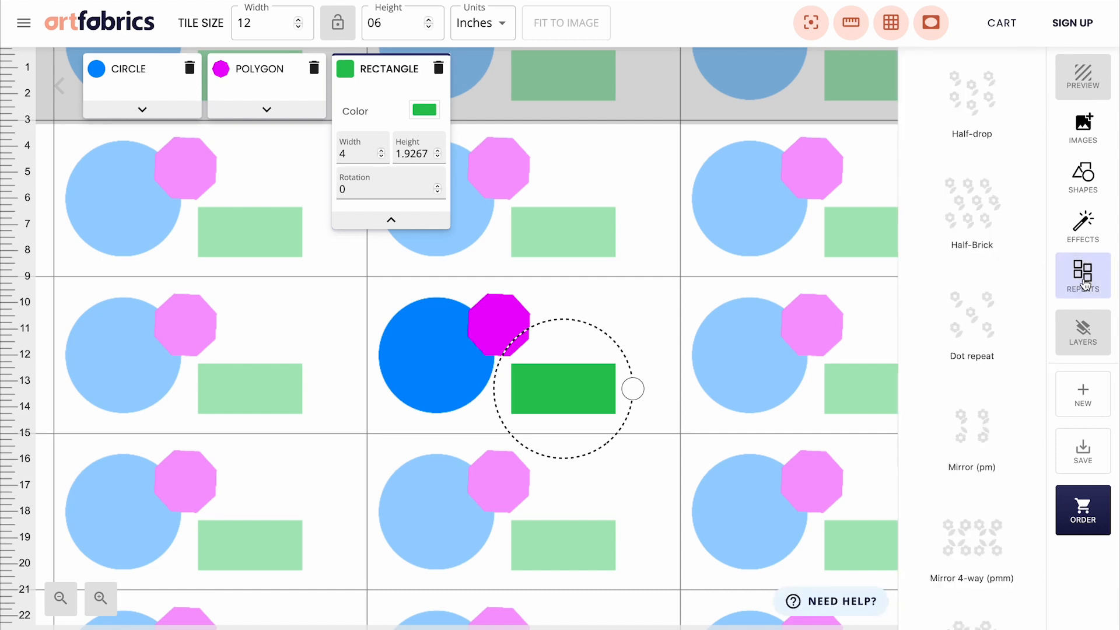
left_click(966, 100)
Step: Try the Half-Brick, Dot Repeat, Mirror (pm), Mirror 4-way (pmm) and Mirror 4-way angled (p4m) repeat groups on the design
left_click(560, 121)
left_click(542, 176)
left_click(558, 123)
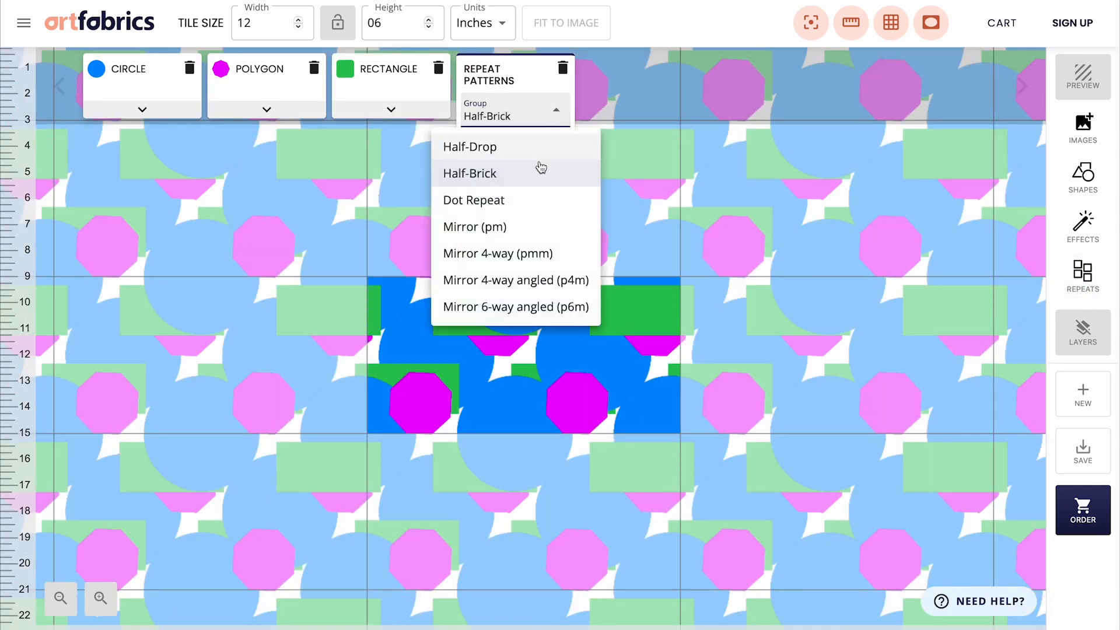
left_click(540, 201)
left_click(560, 120)
left_click(544, 241)
left_click(554, 119)
left_click(537, 253)
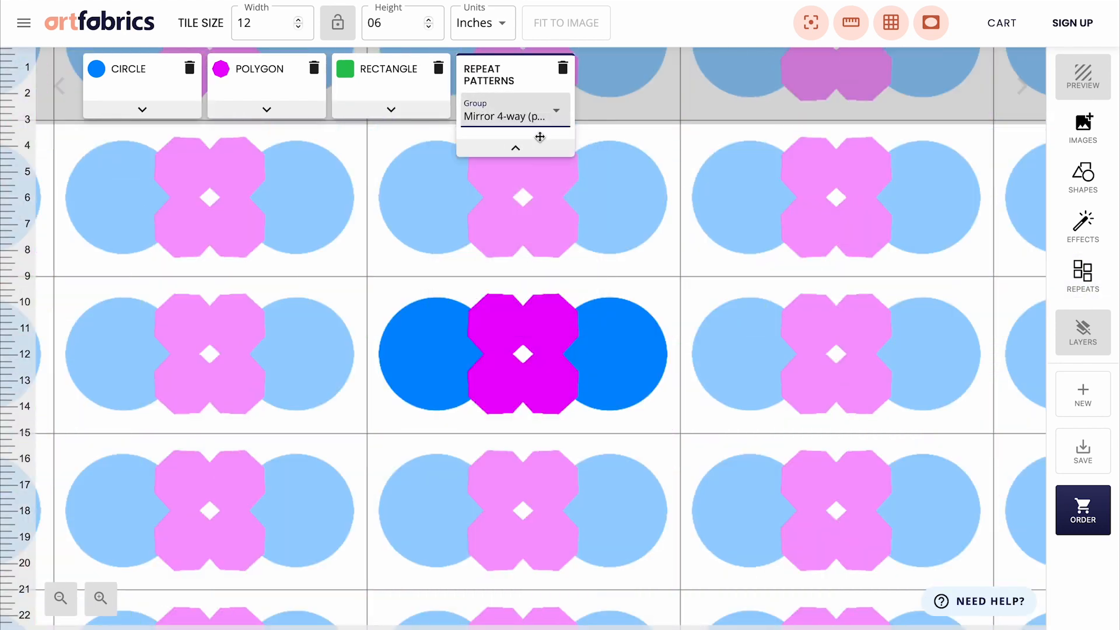
left_click(553, 117)
left_click(513, 281)
Step: Set the repeat group of the design to Mirror 6-way angled (p6m)
left_click(551, 120)
left_click(513, 307)
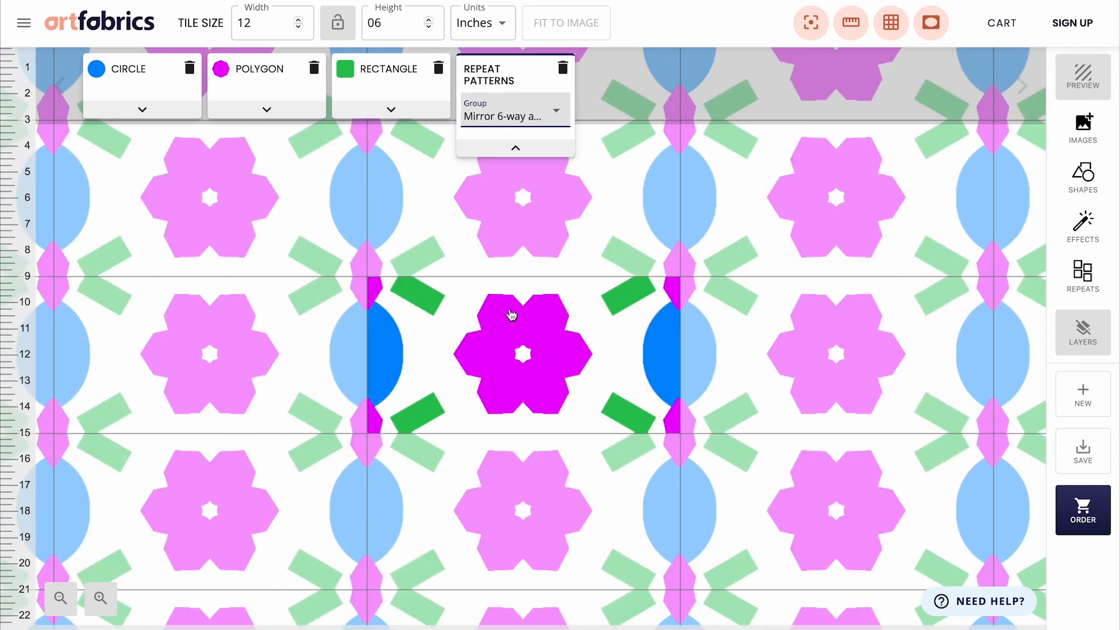
Step: Preview the shape pattern as printed fabric and choose Peachskin jersey as the fabric
left_click(1066, 82)
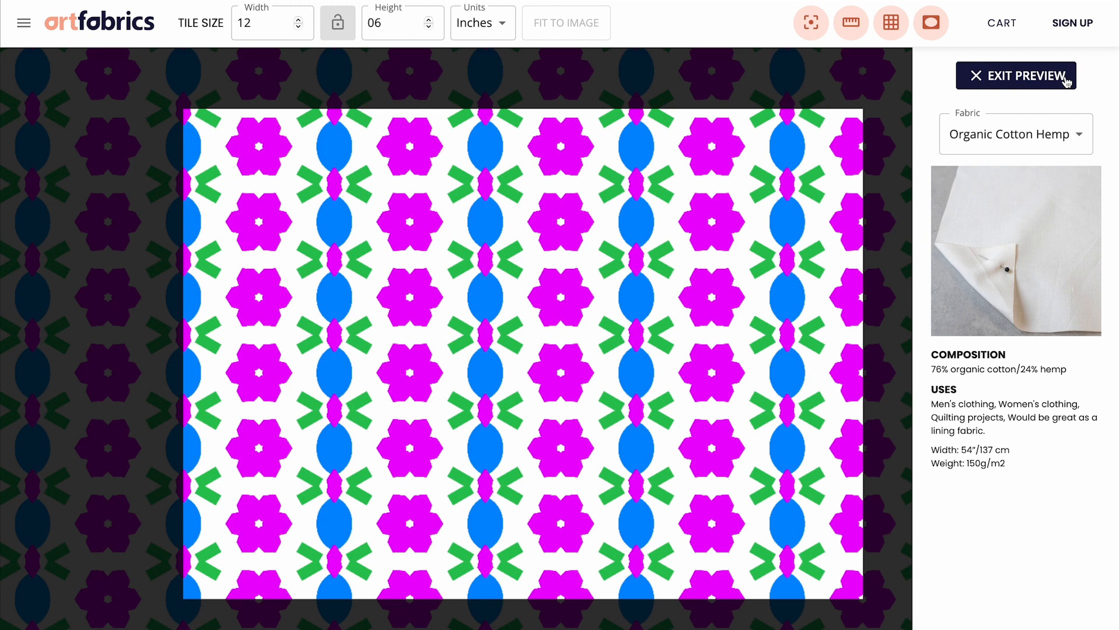
left_click(1071, 139)
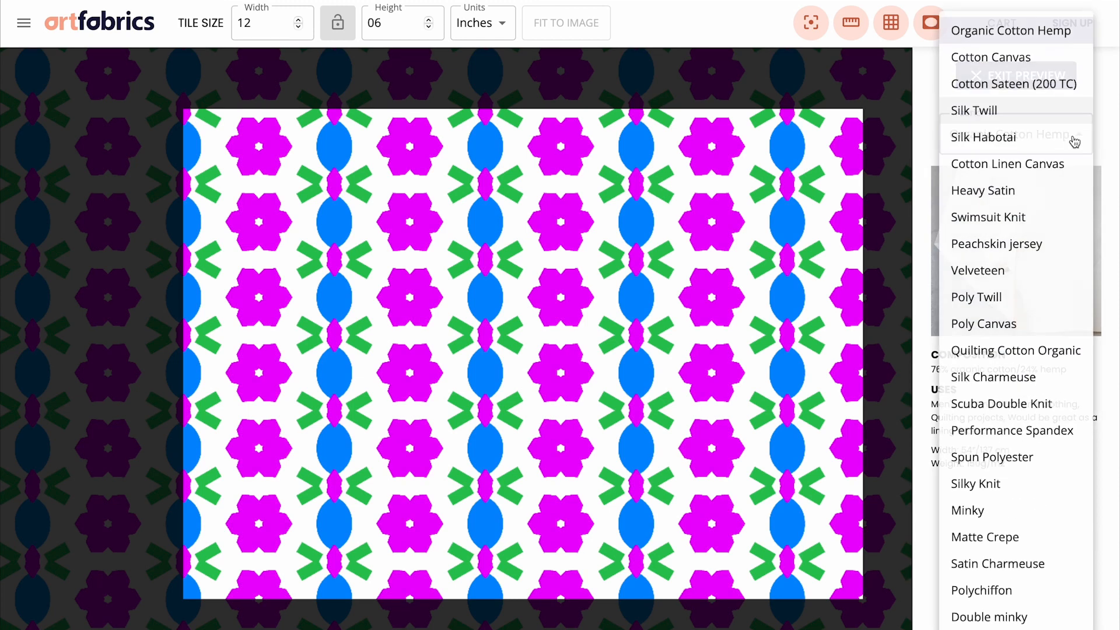
left_click(1033, 246)
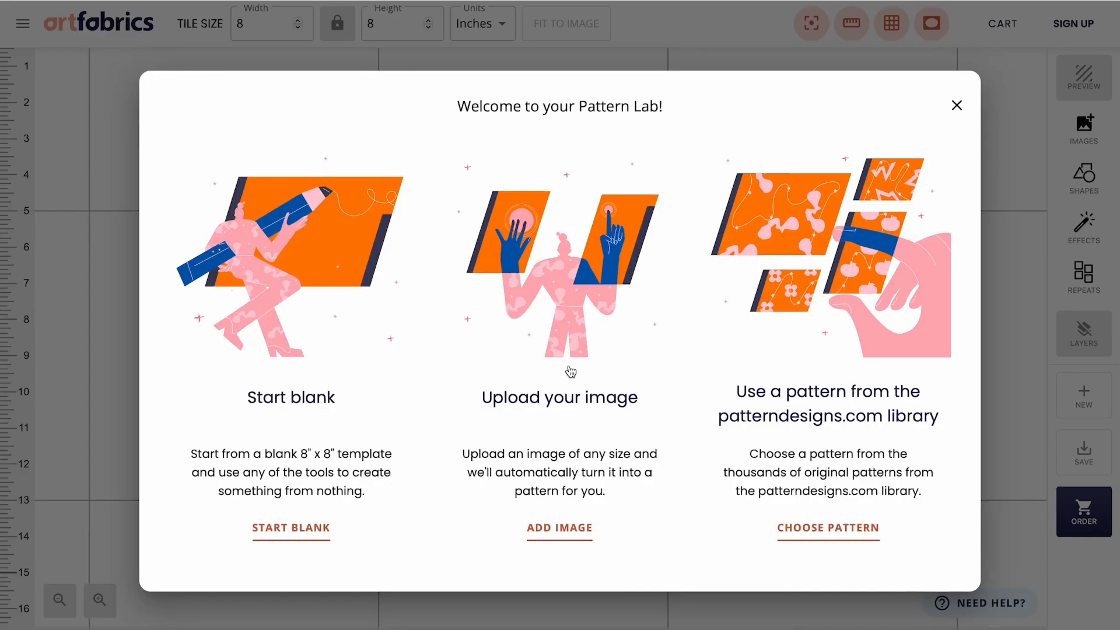
Step: Start a new pattern from the orange fox image in the image library and preview it on fabric
left_click(560, 528)
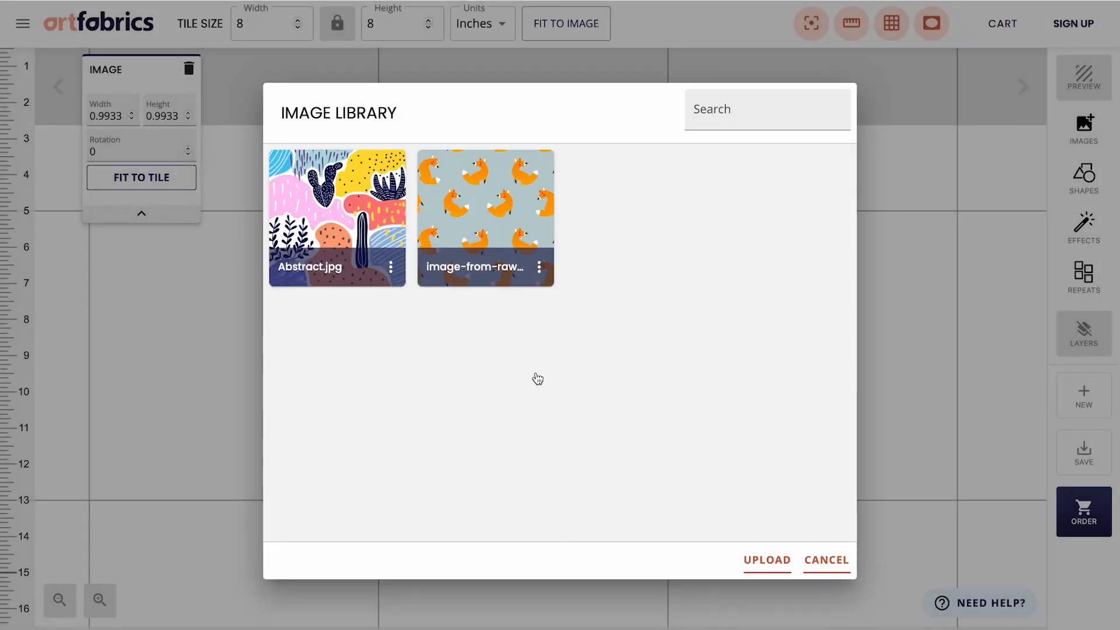
left_click(510, 228)
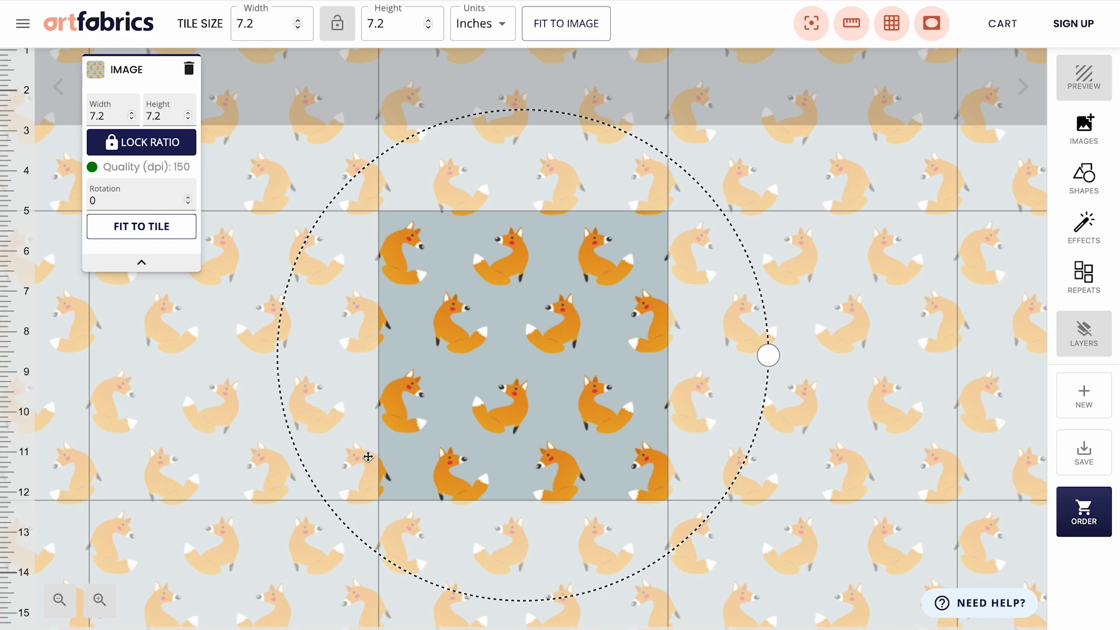
left_click(1080, 87)
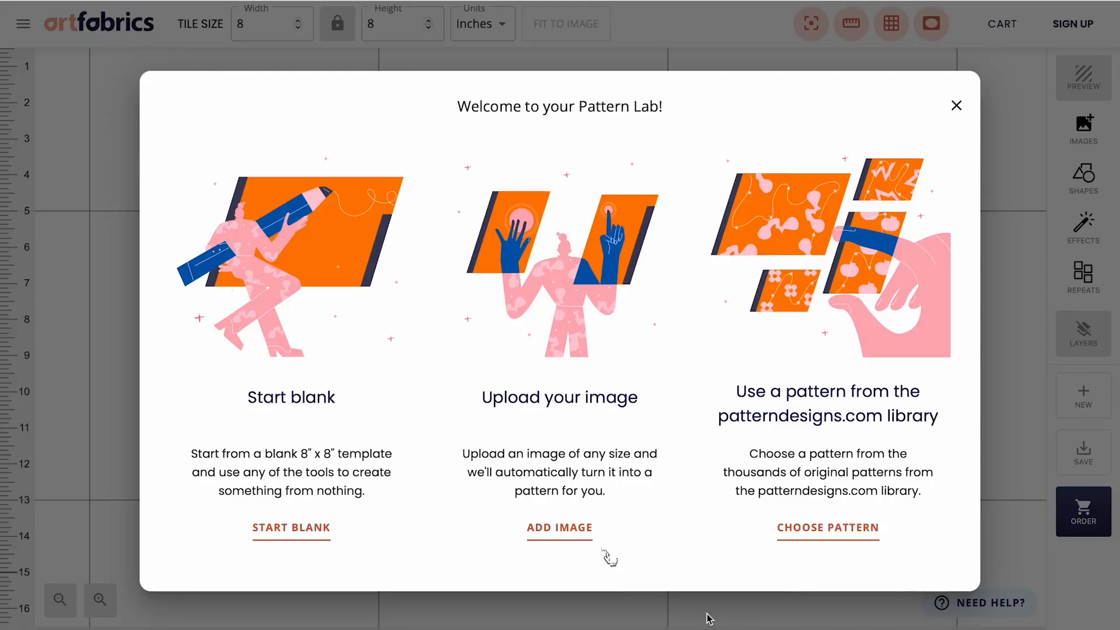
Step: Start a new pattern from flower-repeat.jpg in the image library and preview it on fabric
left_click(575, 531)
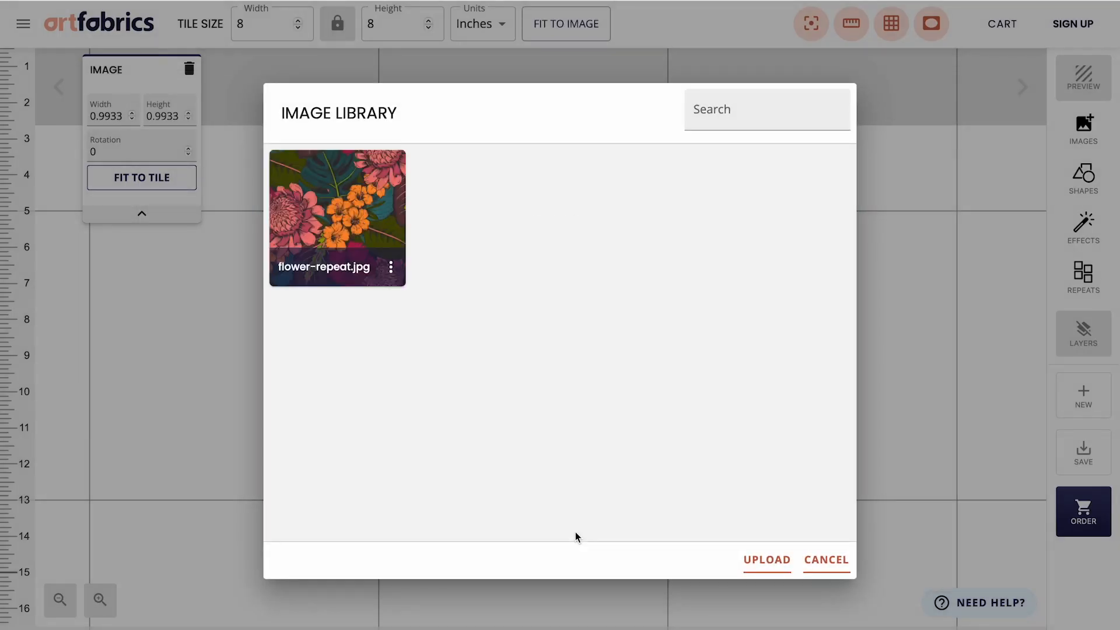
left_click(356, 216)
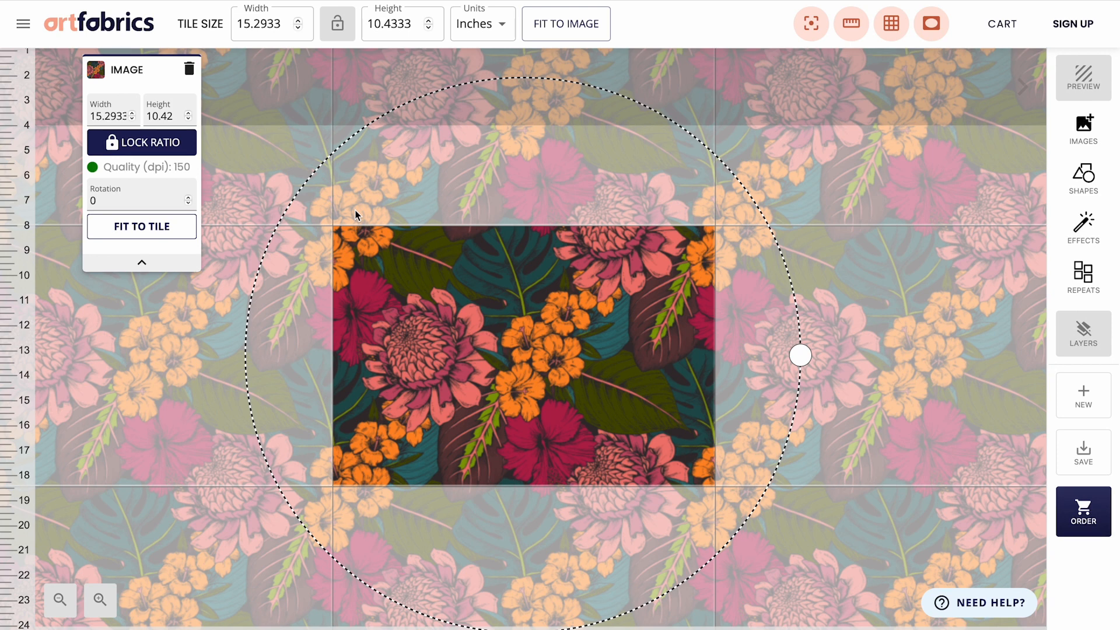
left_click(1089, 75)
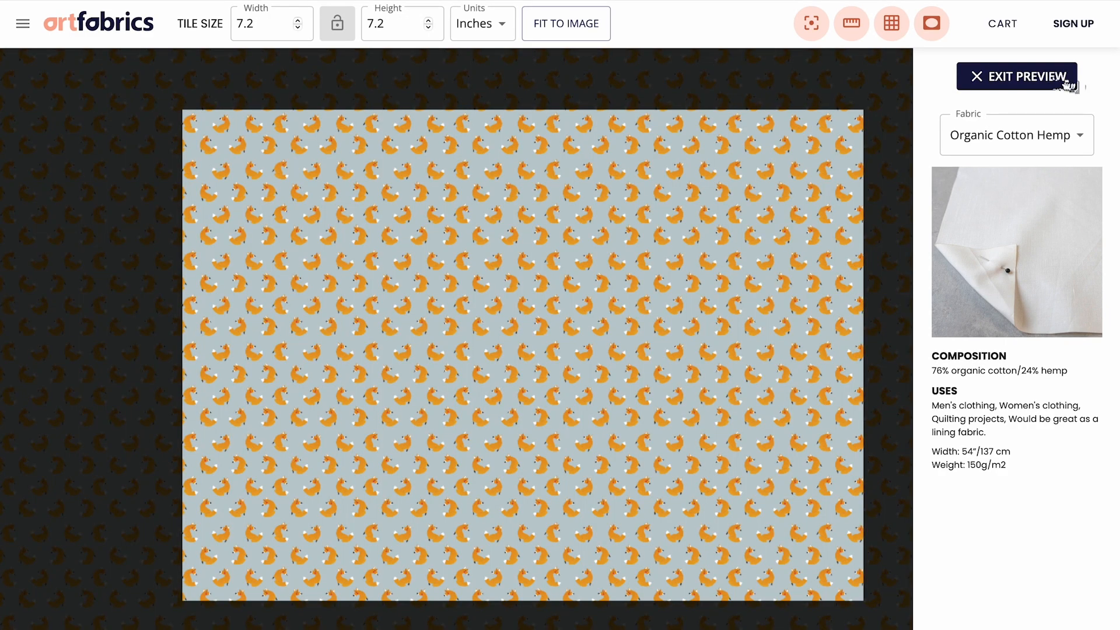
Step: Exit the fox pattern's fabric preview and set the tile size to 20 inches wide and 20 inches high
left_click(1056, 80)
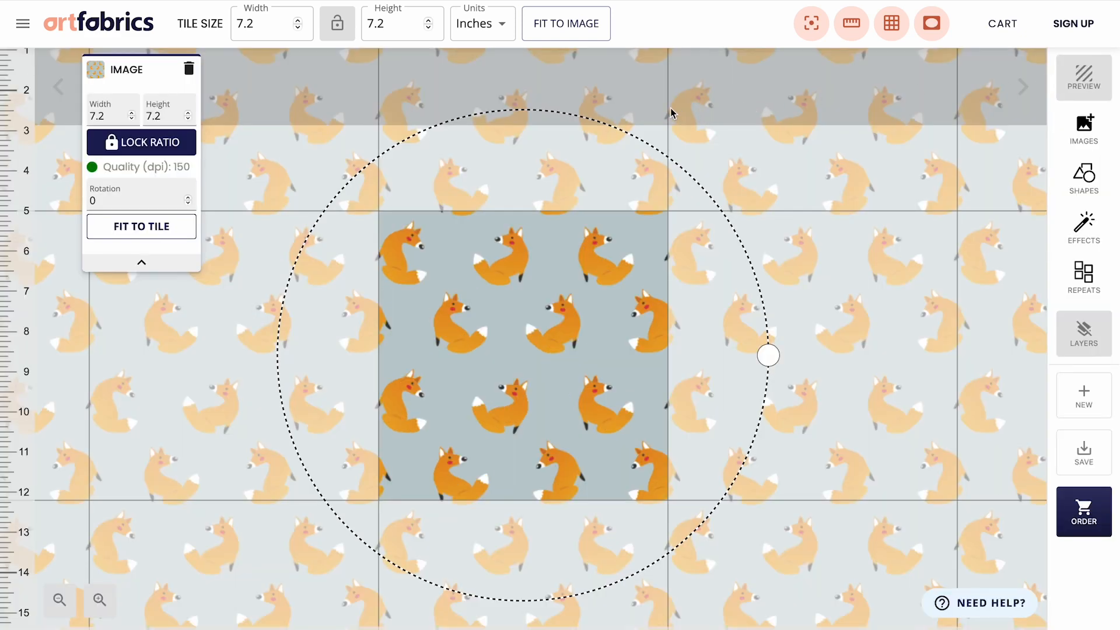
left_click(271, 23)
key("BackSpace")
key("BackSpace")
key("BackSpace")
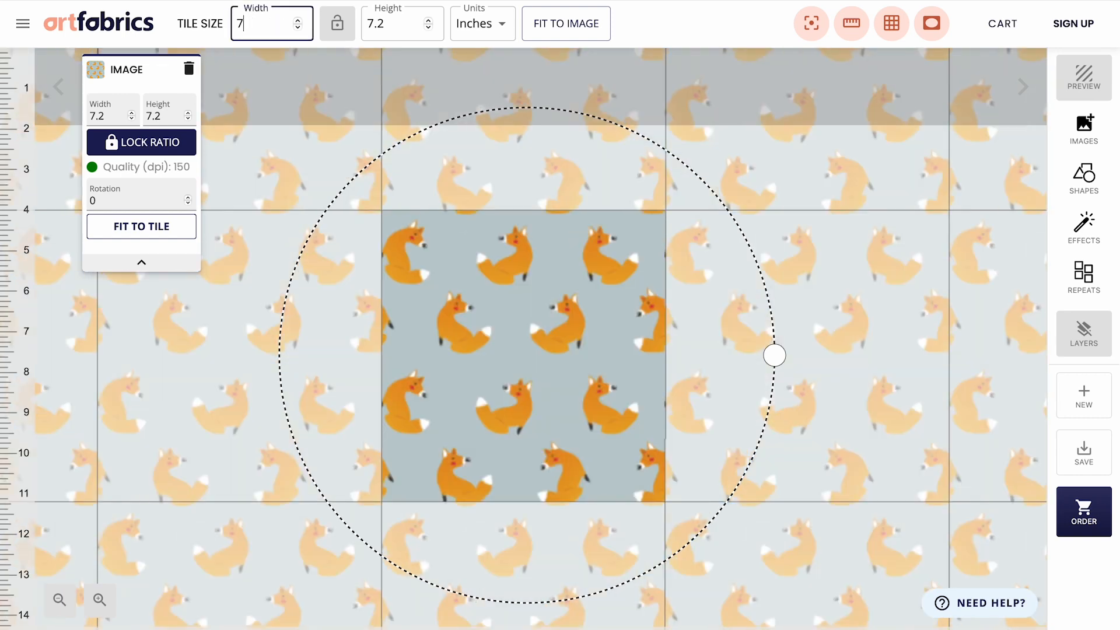
type("020")
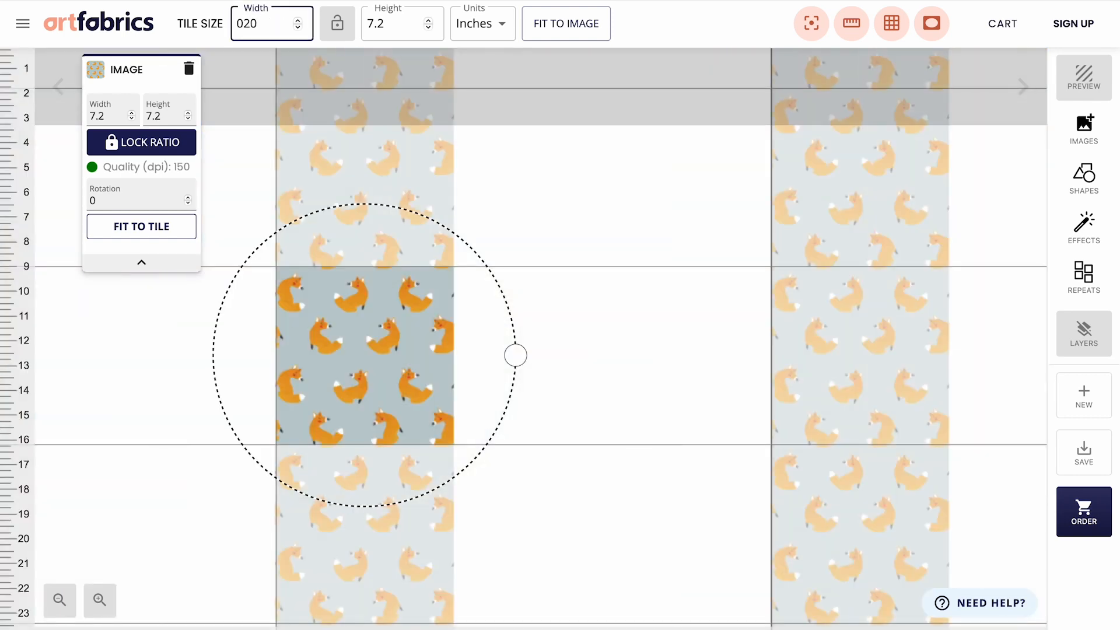
left_click(387, 26)
key("BackSpace")
key("BackSpace")
key("BackSpace")
type("0")
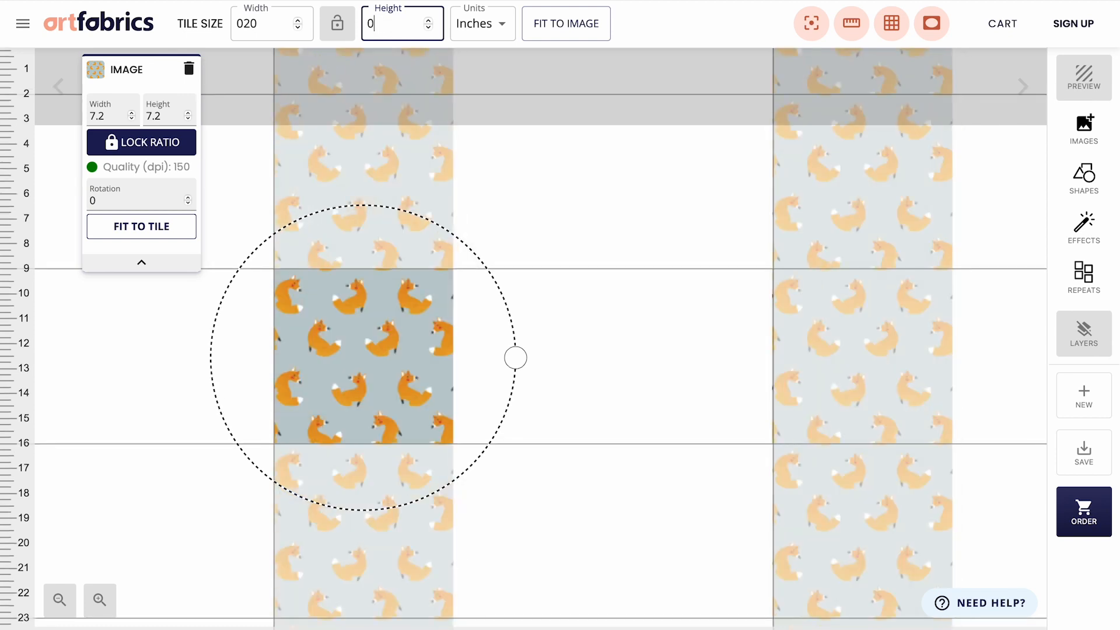
type("20")
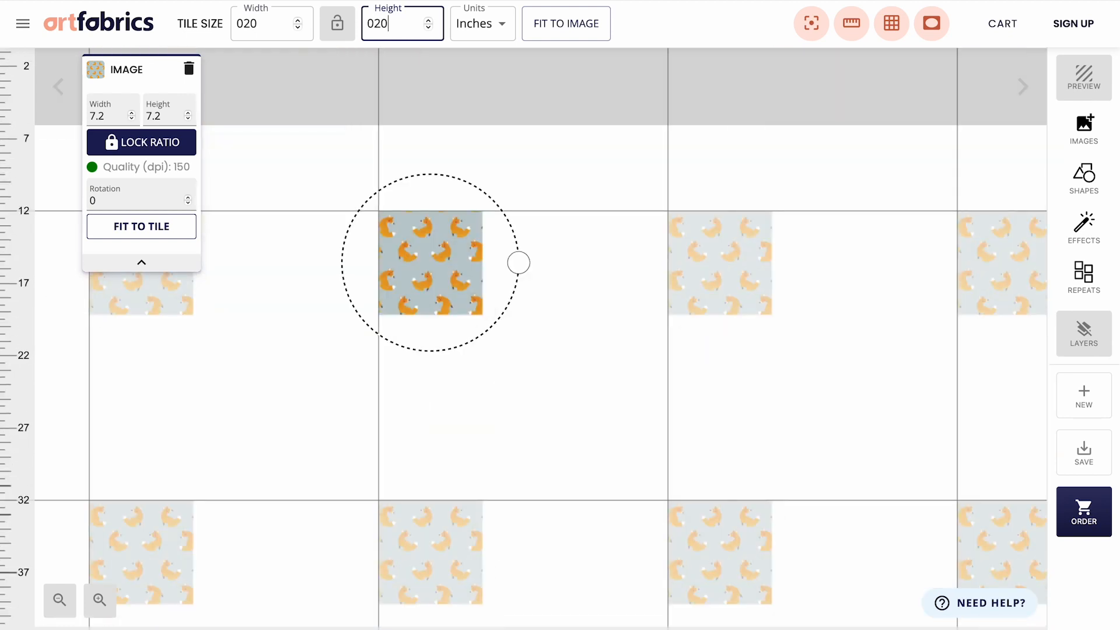
Step: Fit the fox image to the enlarged tile, and fit the tile to the image
left_click(178, 229)
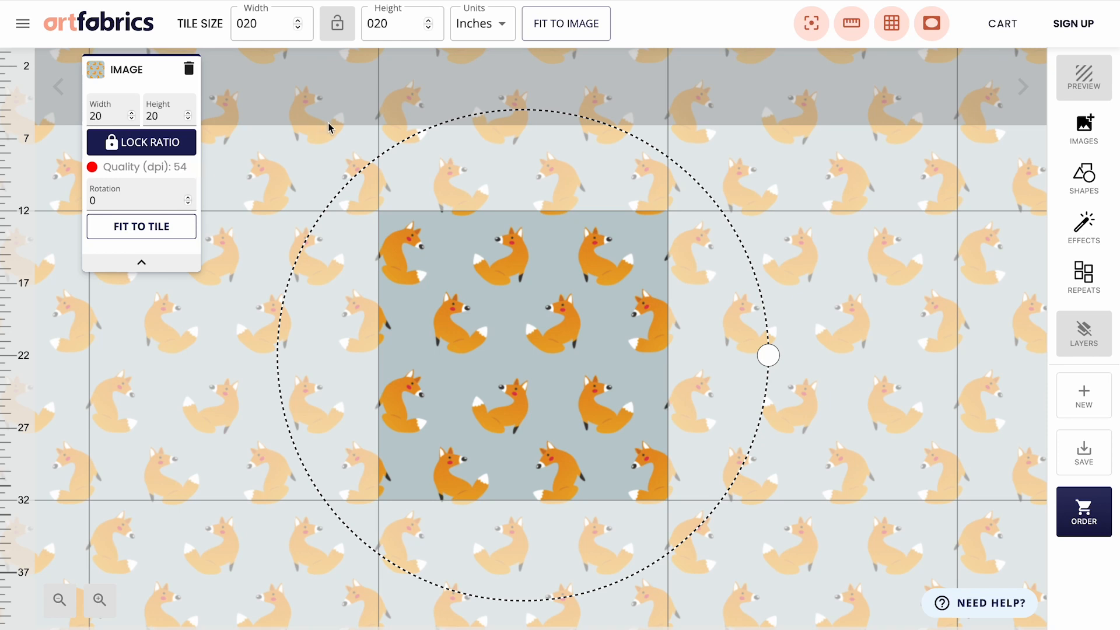
left_click(557, 26)
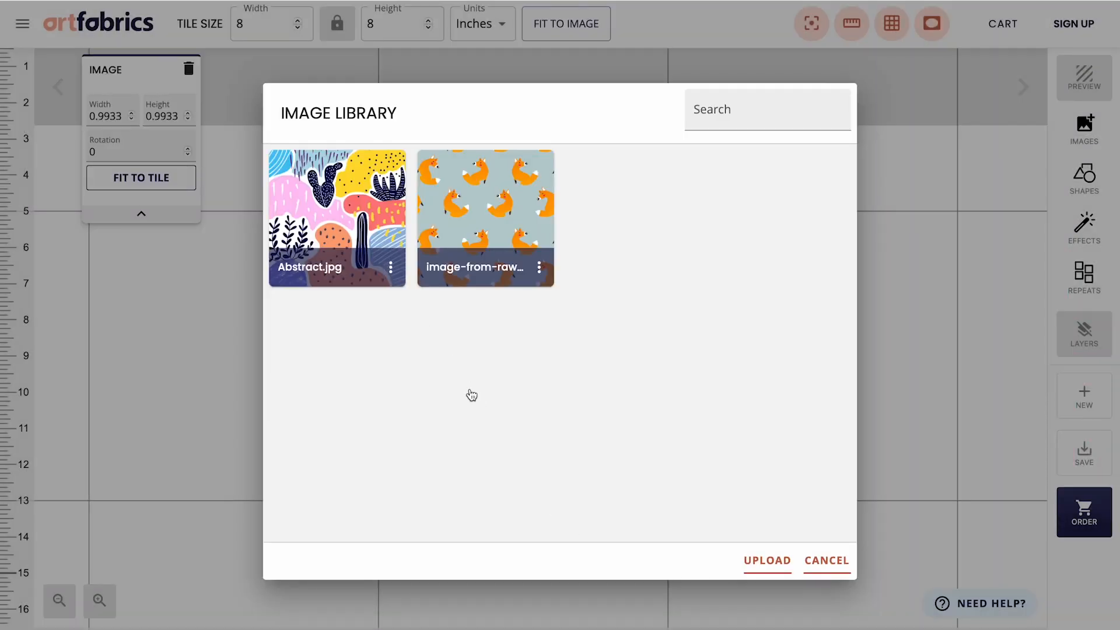
Step: Place Abstract.jpg from the image library in the pattern and preview it on fabric
left_click(363, 214)
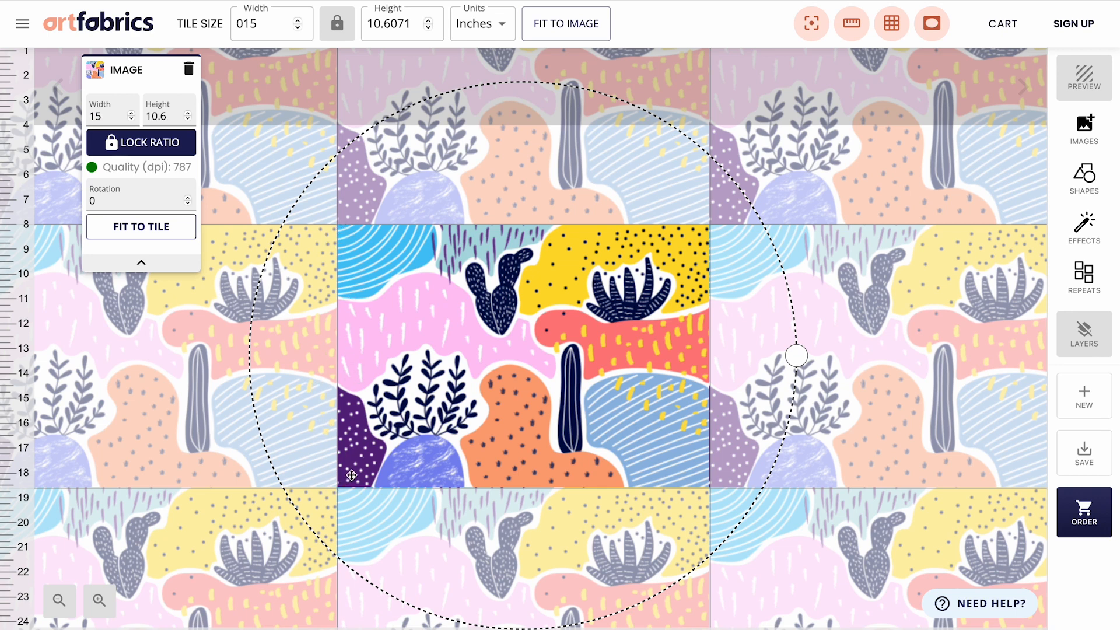
left_click(1088, 89)
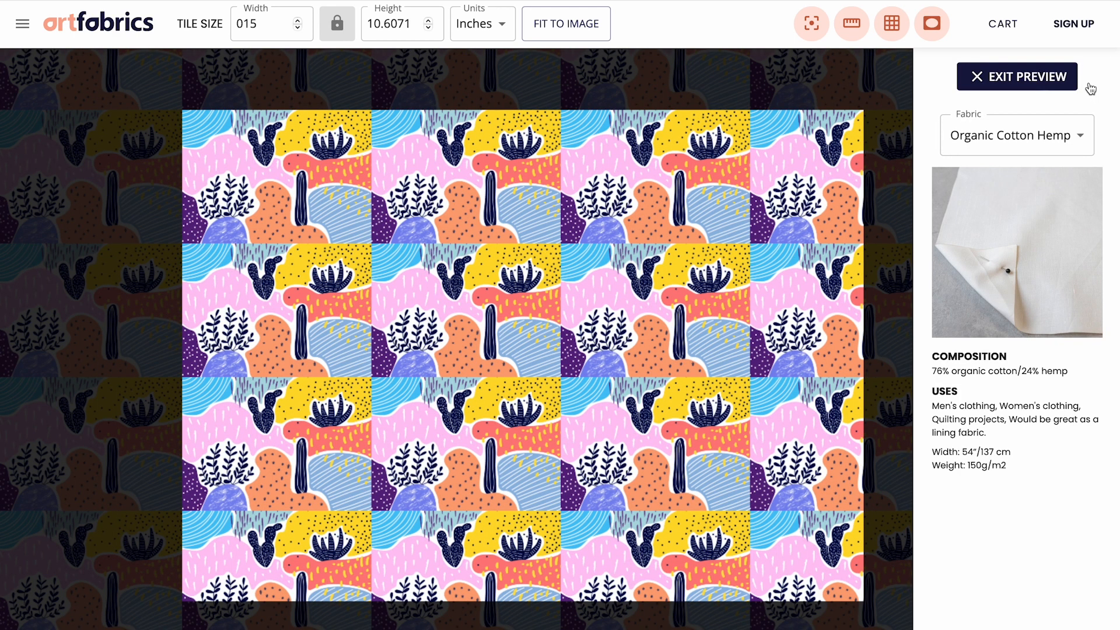